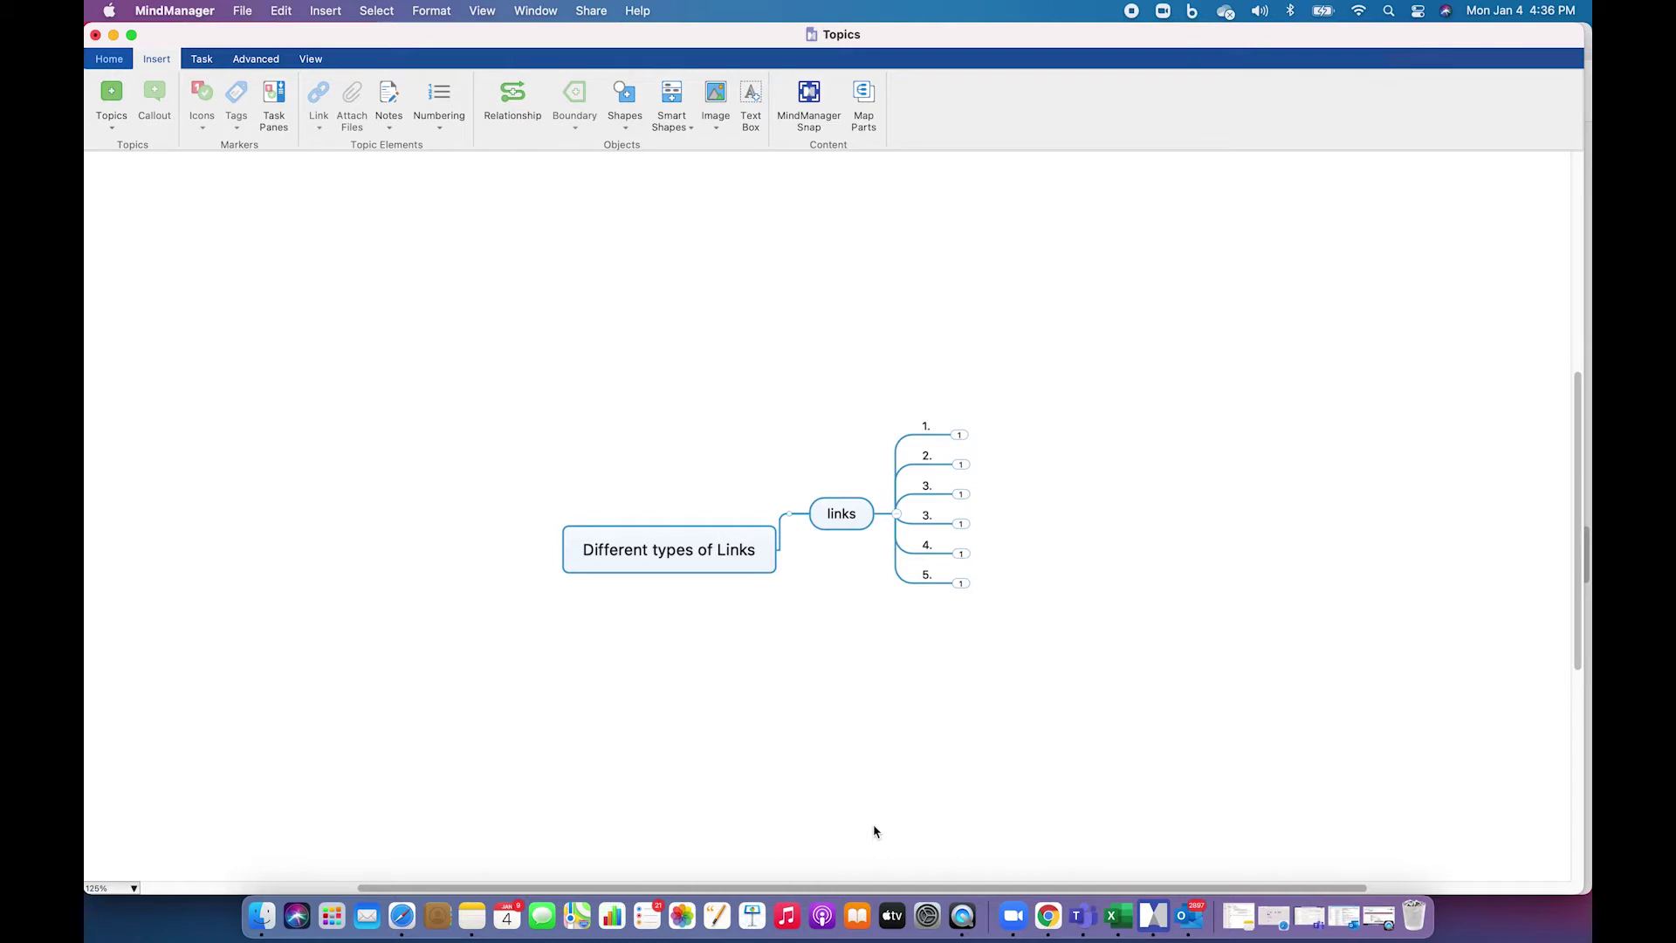
- Expand topics 1. and 2. to show their URL and File & Folder subtopics
left_click(956, 435)
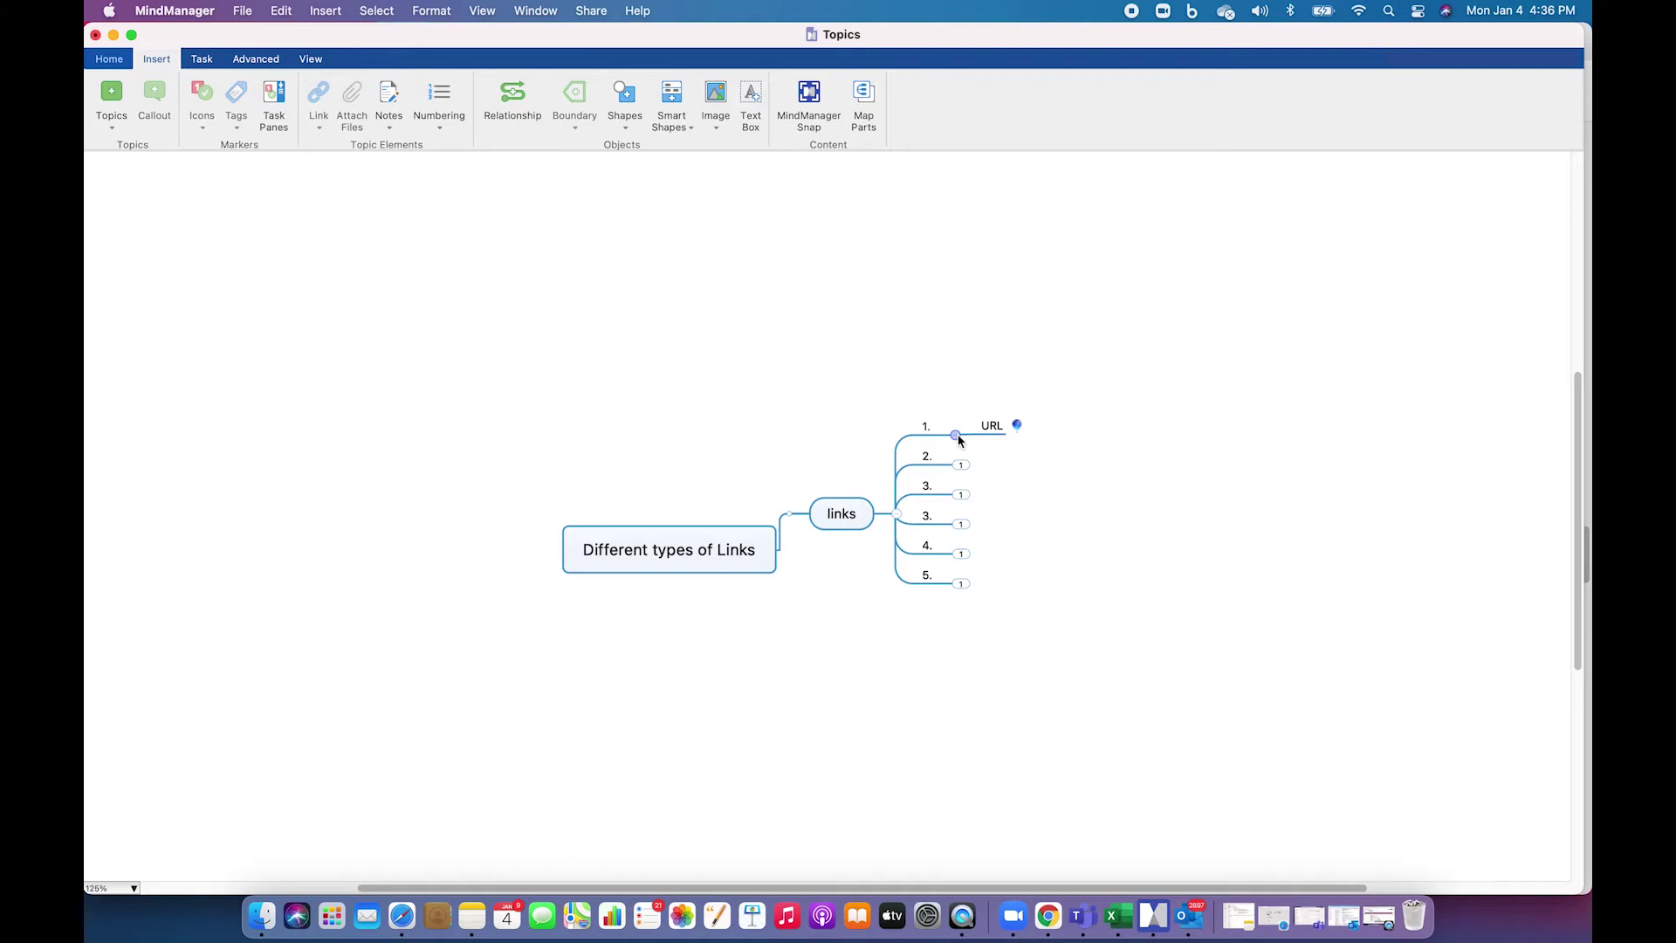
left_click(960, 466)
type("File & Folder")
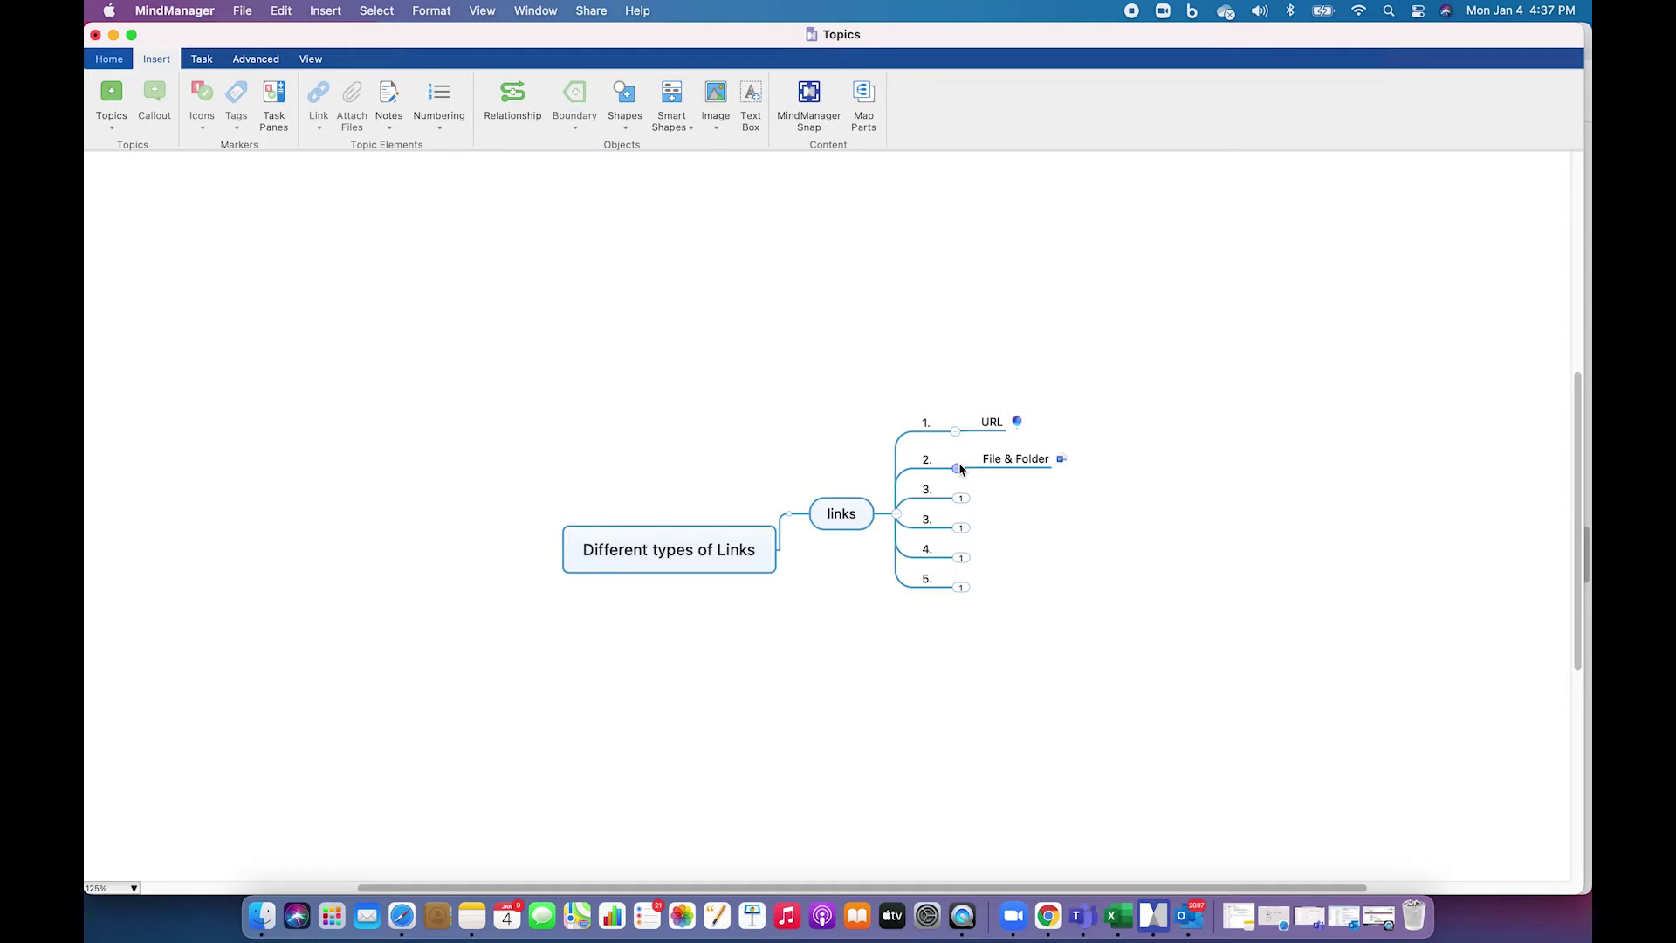
- Expand both 3. topics to show 'Link to another map' and the topic-link subtopic
left_click(960, 500)
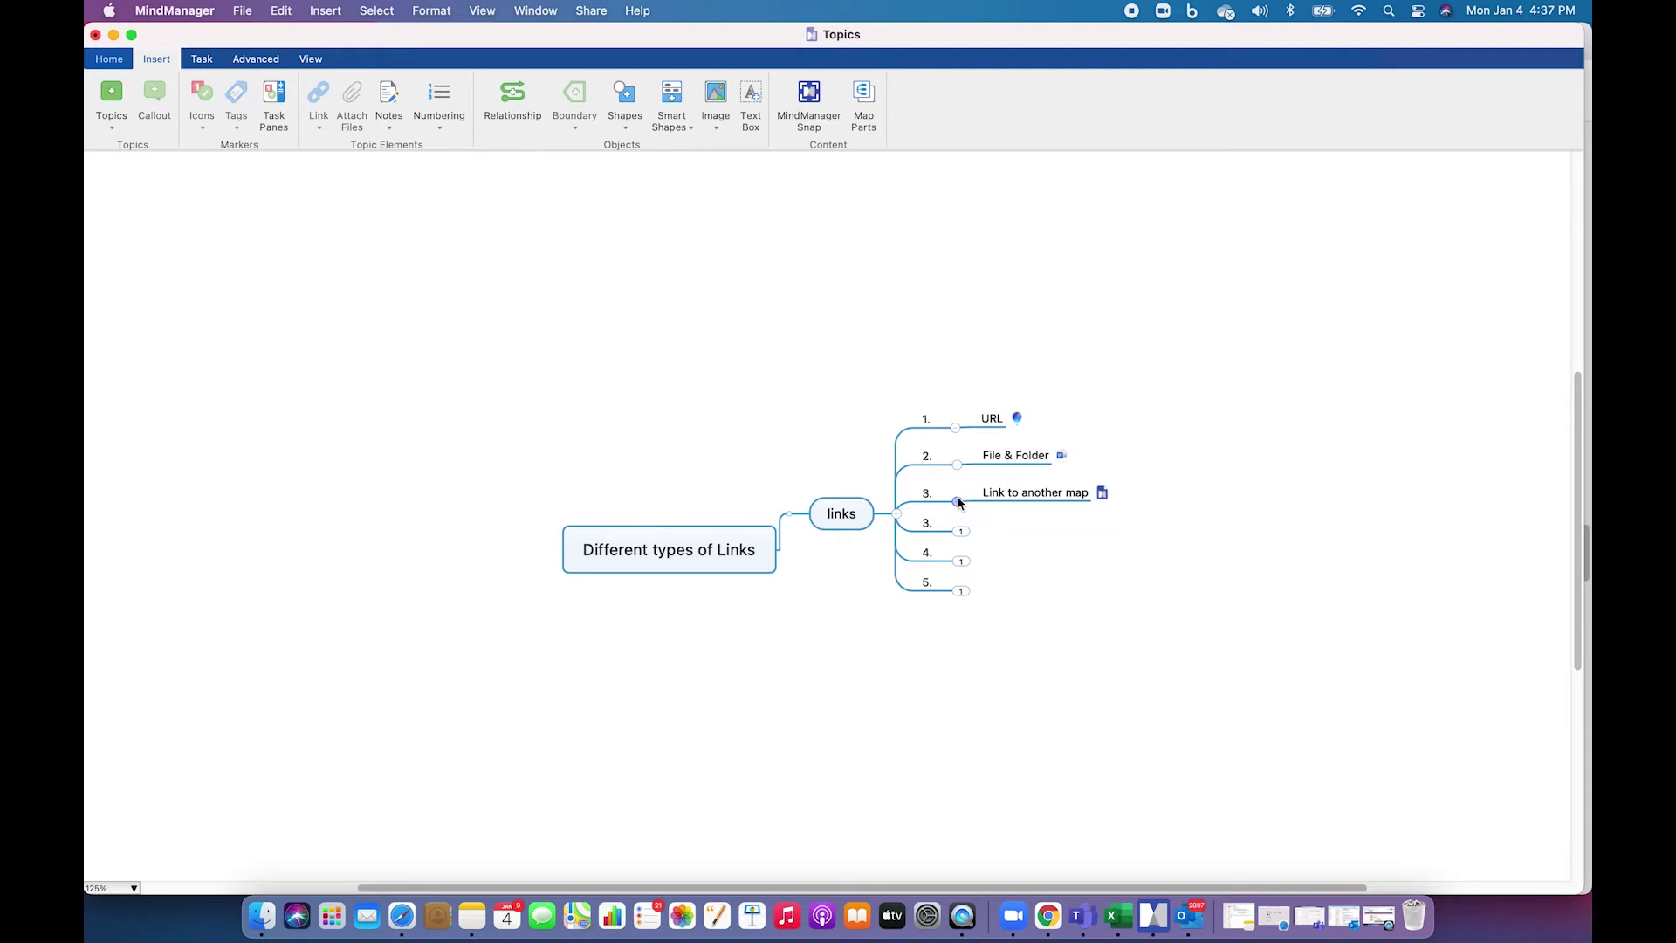
left_click(961, 532)
type("Link to a topic from another map")
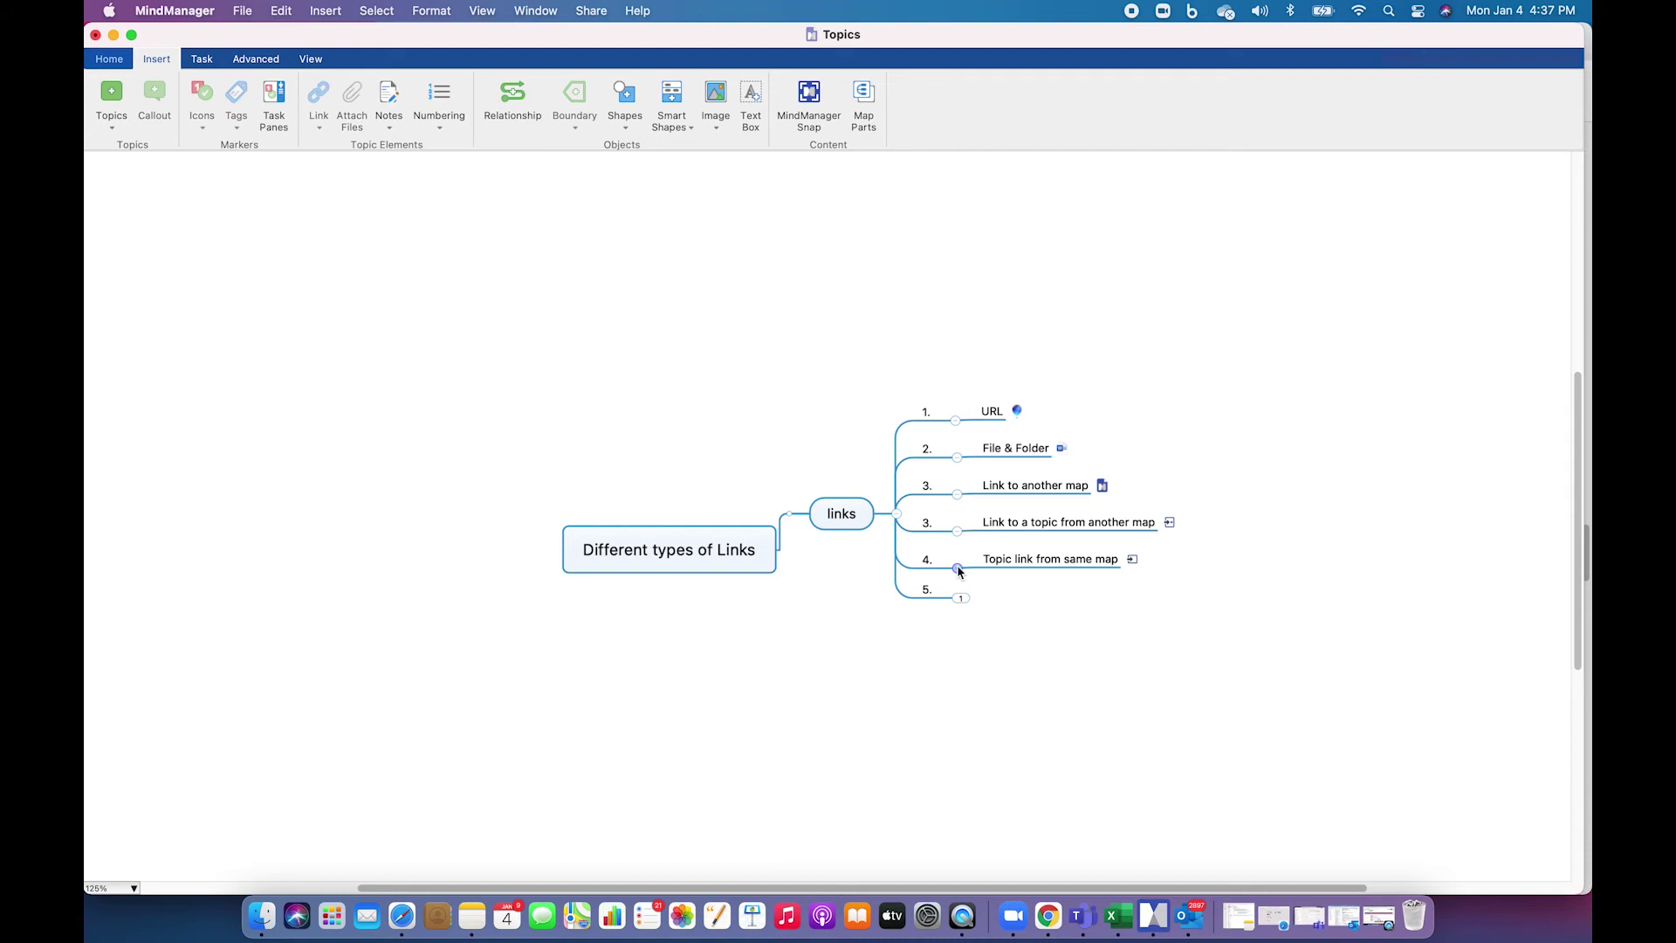
- Expand topic 5. to show its Email link subtopic
left_click(960, 598)
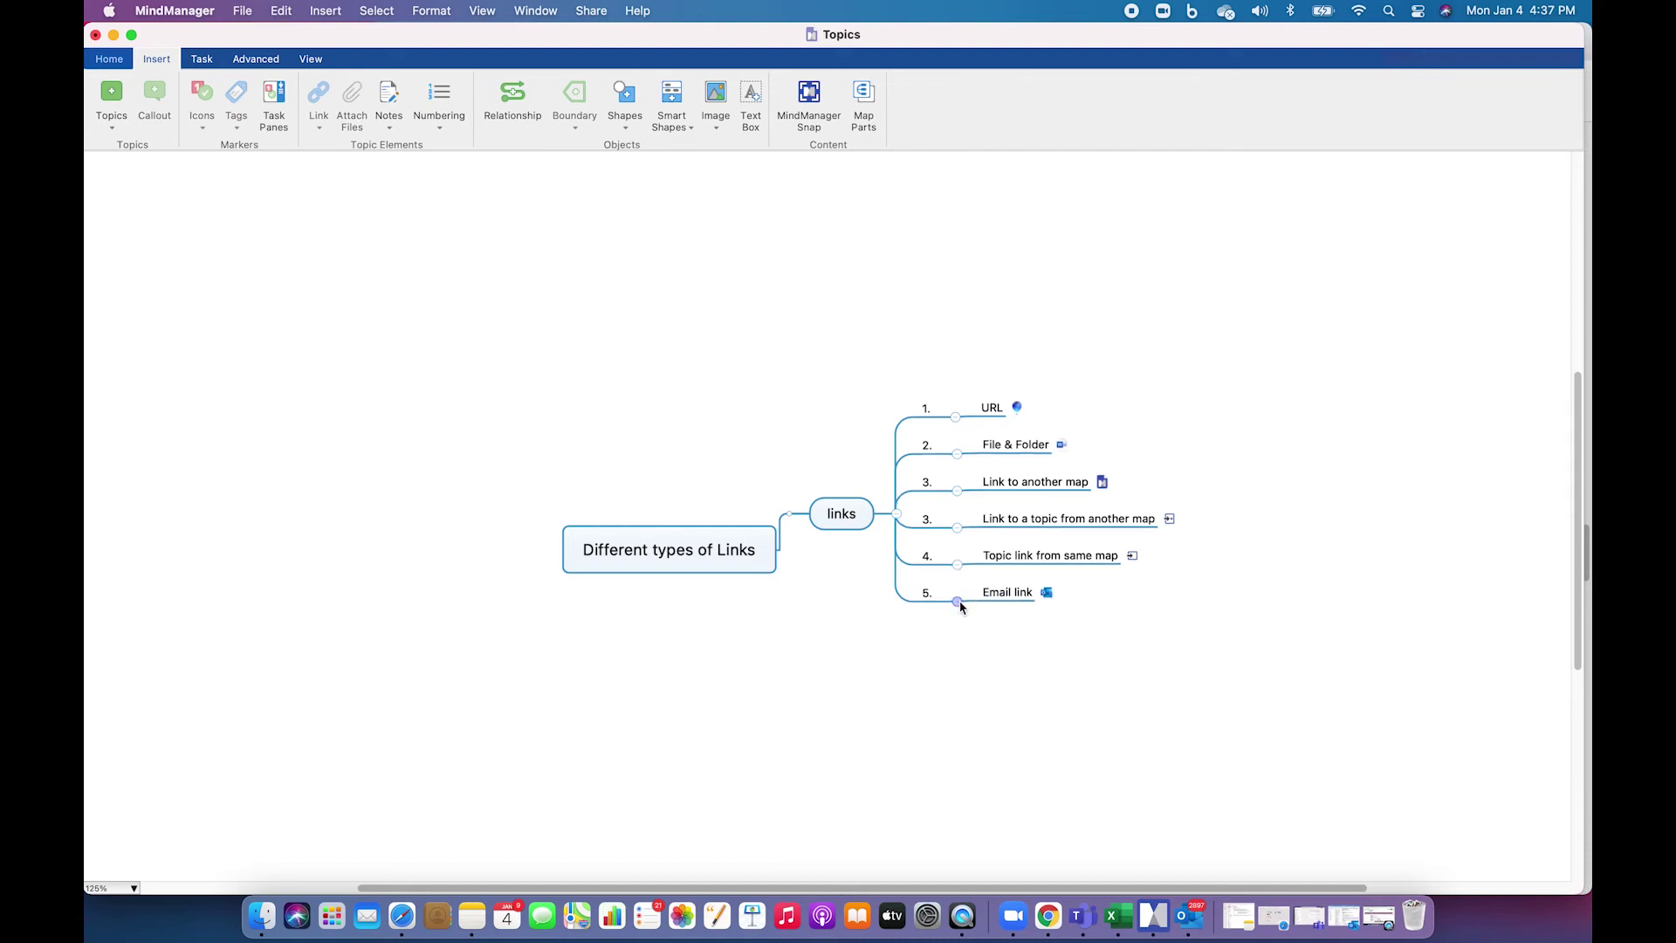